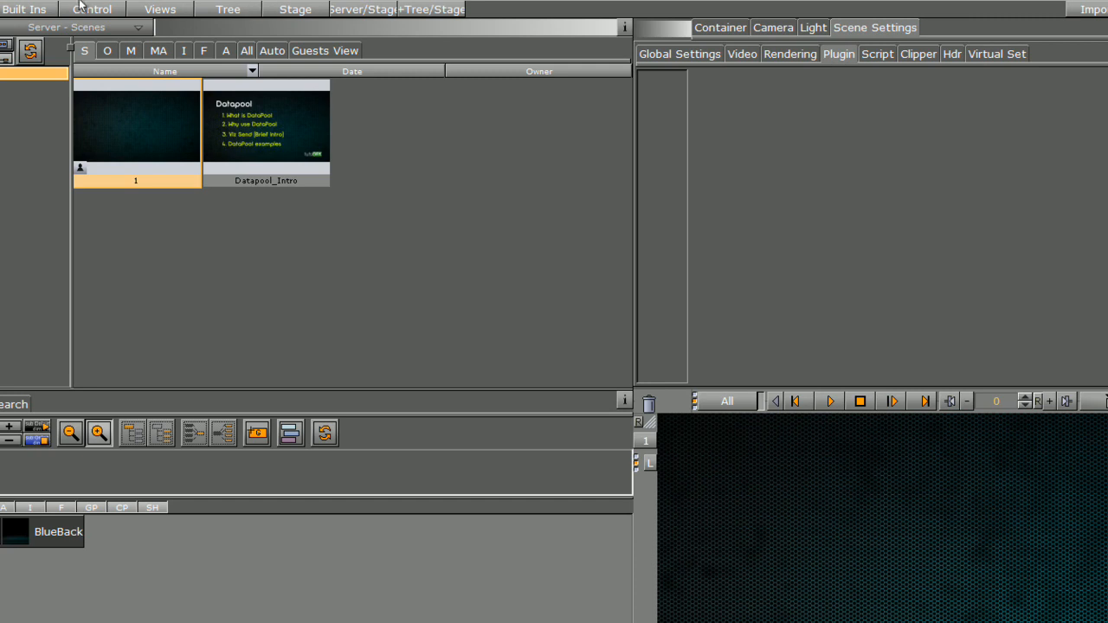
Step: Add the built-in DataPool plugin to the scene's Scene Settings, then show the Geom Plugins library
click(24, 8)
drag(339, 91, 644, 134)
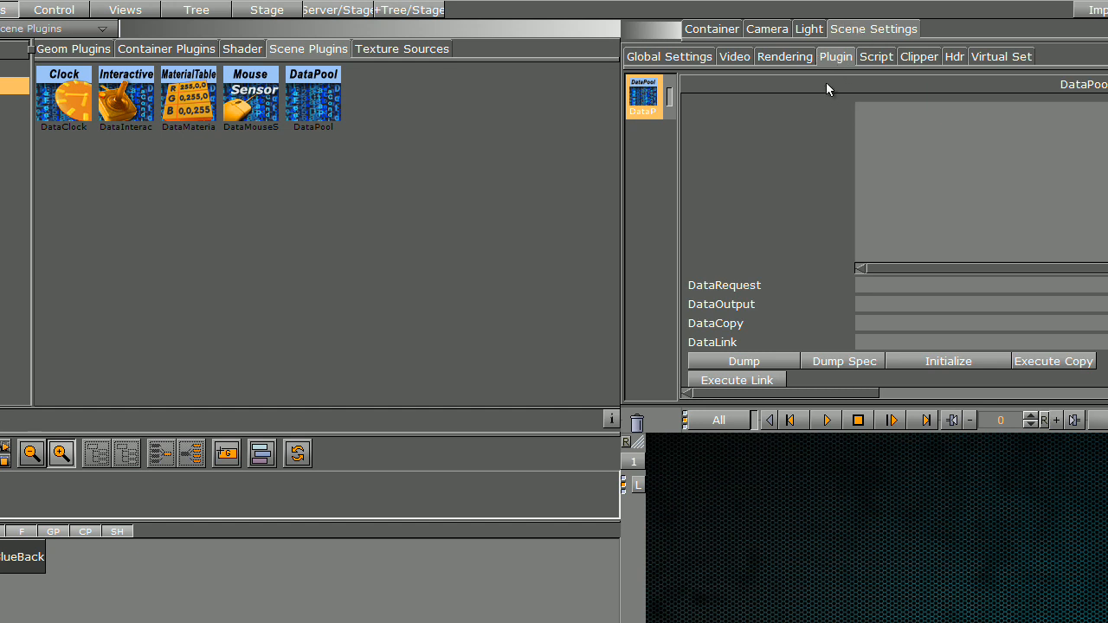
click(62, 50)
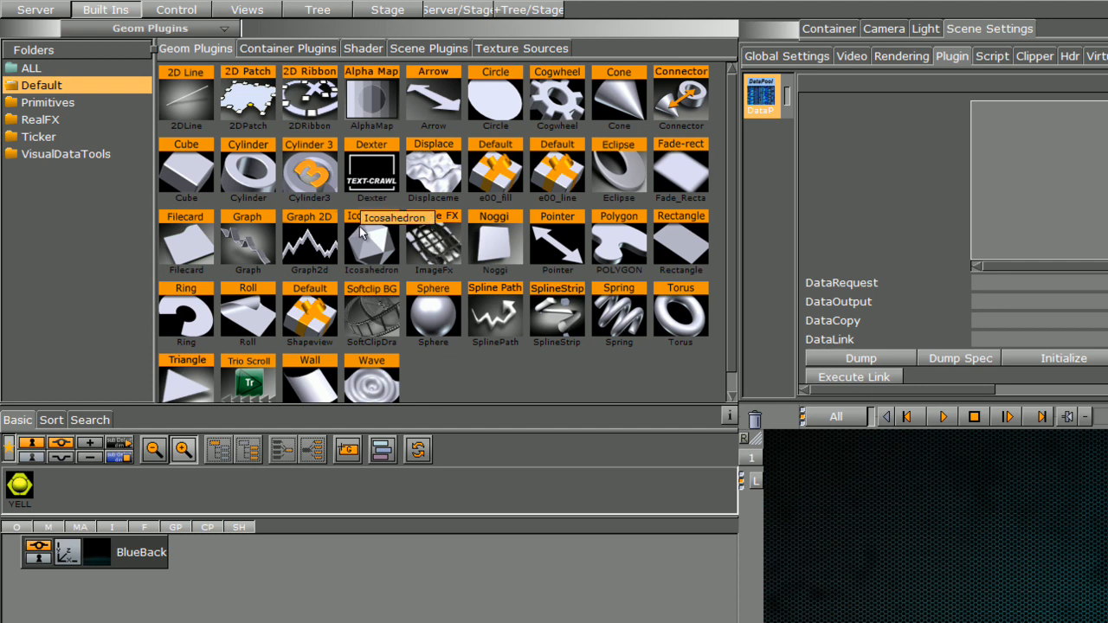
Step: Add a cylinder, group it under a new container, and apply the yellow YELL material
drag(251, 169, 642, 620)
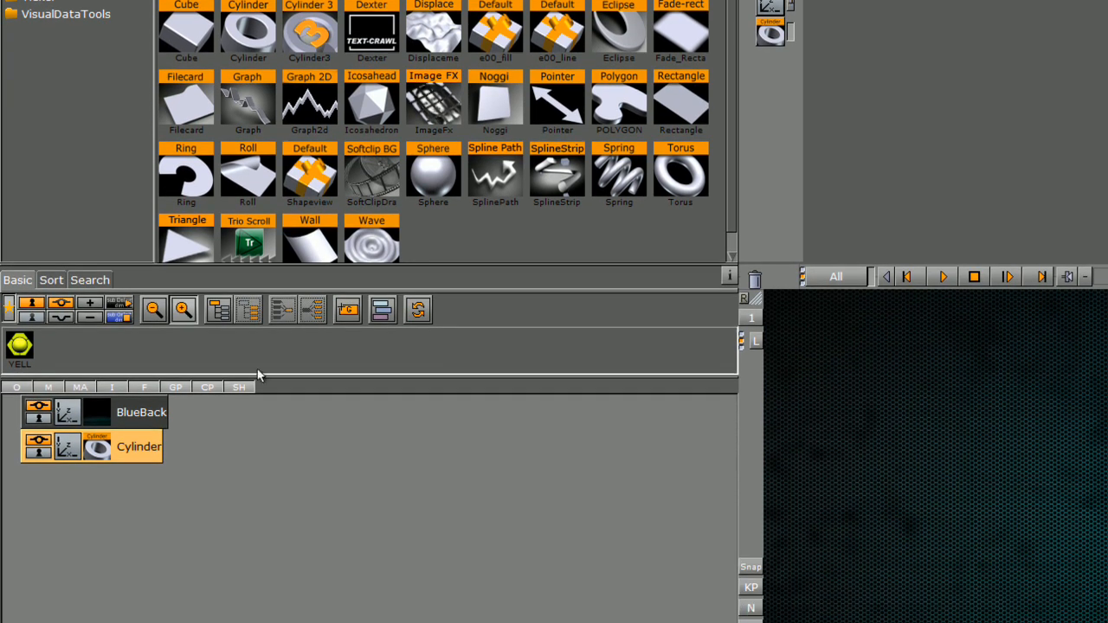
click(218, 310)
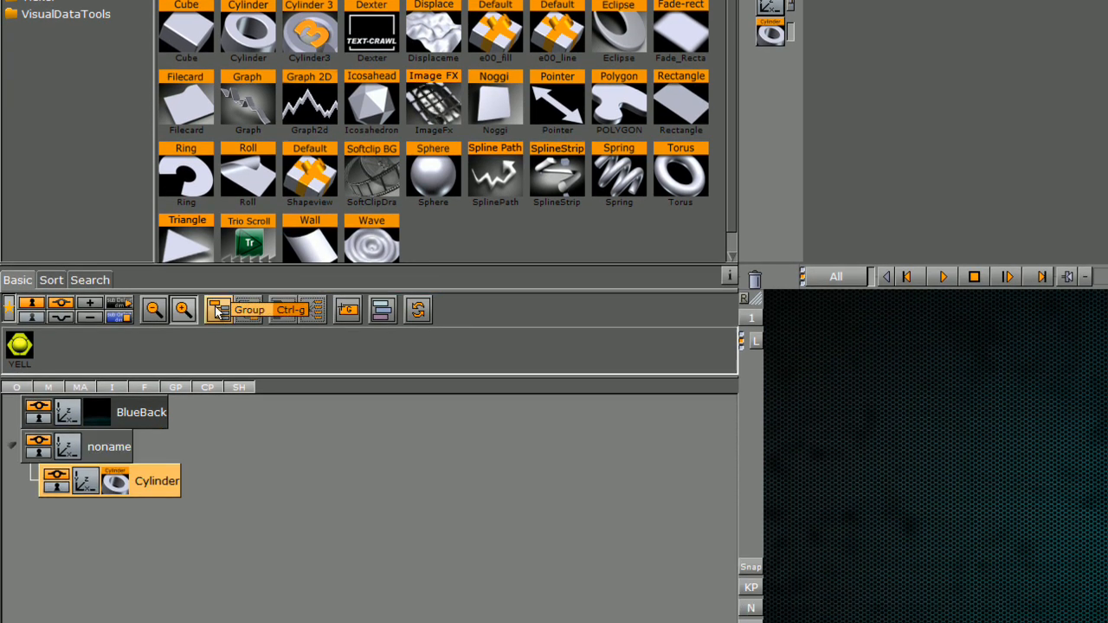
drag(28, 351, 80, 478)
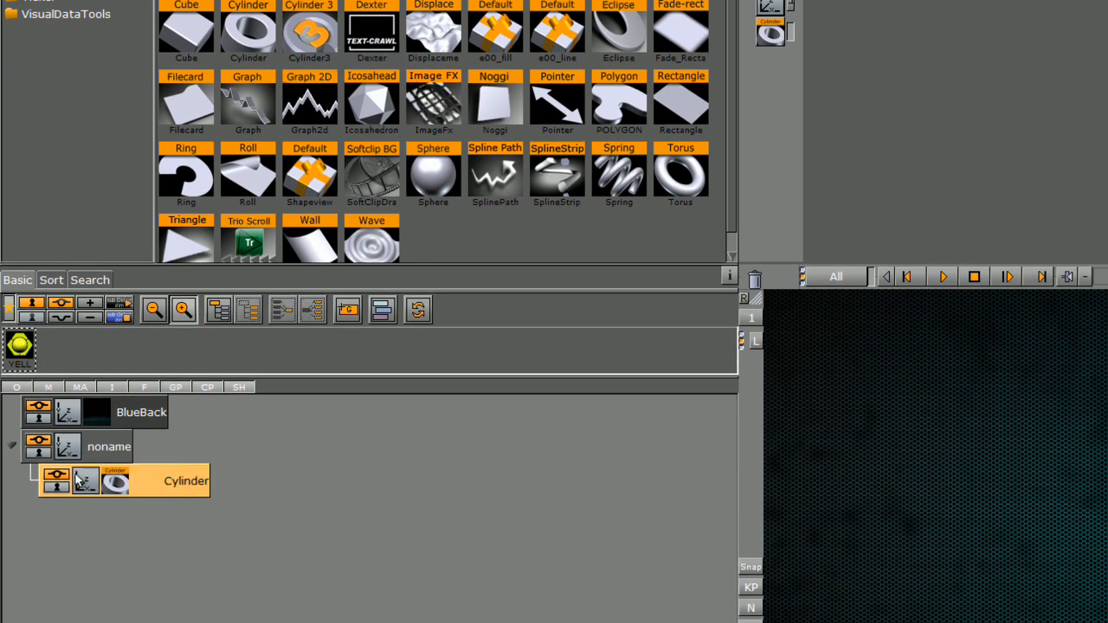
Step: Rotate the cylinder 45° on X and scale it to 1.9
click(81, 479)
drag(478, 151, 513, 153)
drag(482, 212, 444, 198)
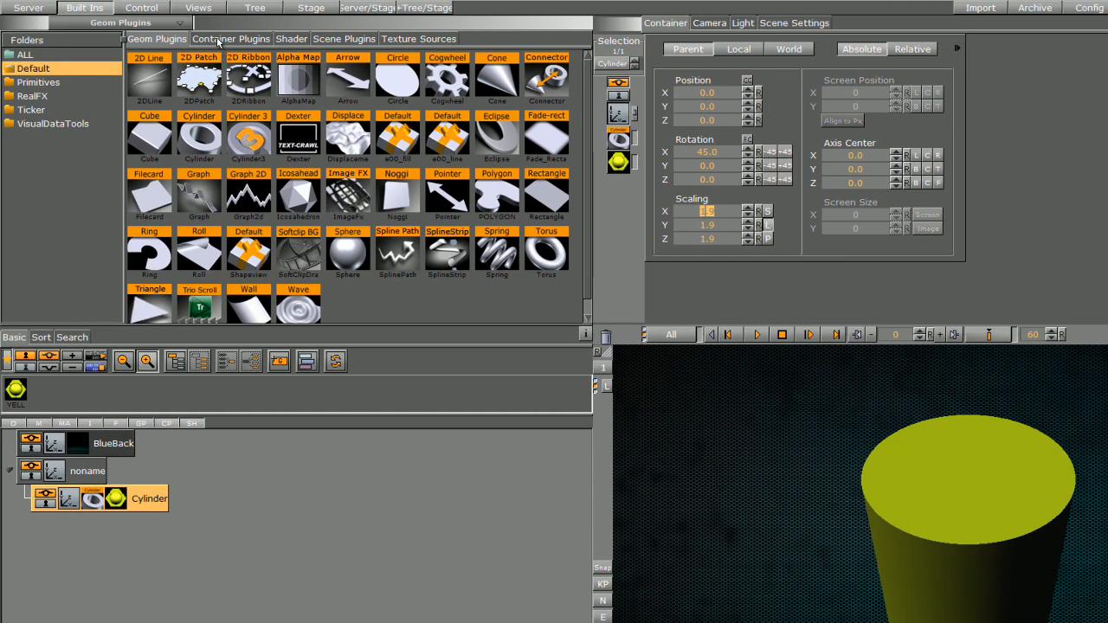
click(218, 40)
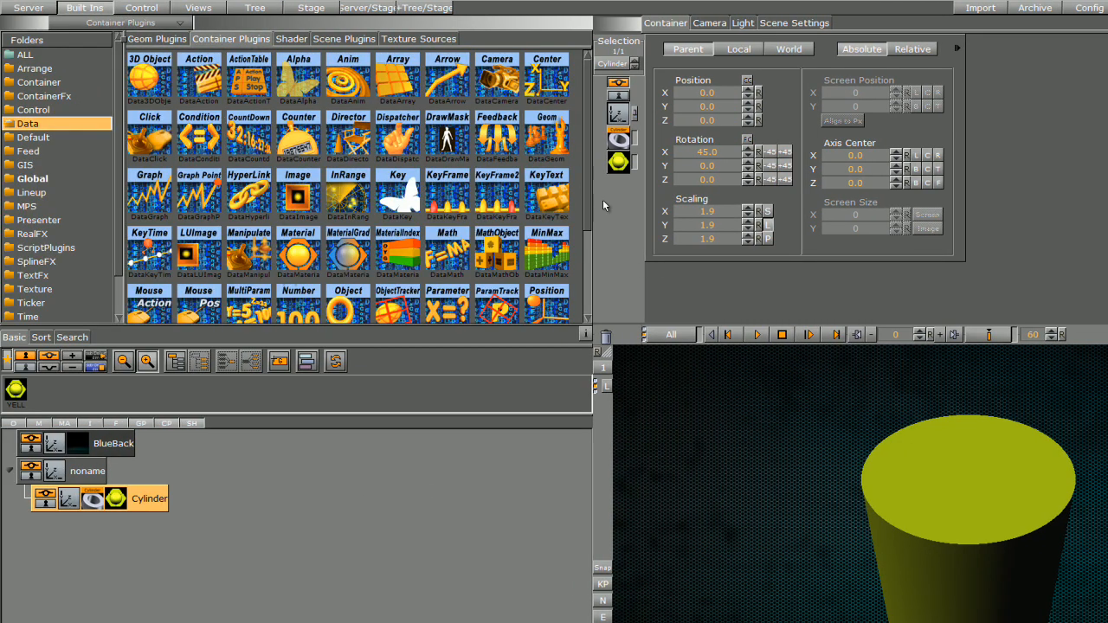
Step: Attach the DataMultiParam plugin to the noname group container
scroll(580, 275, down, 3)
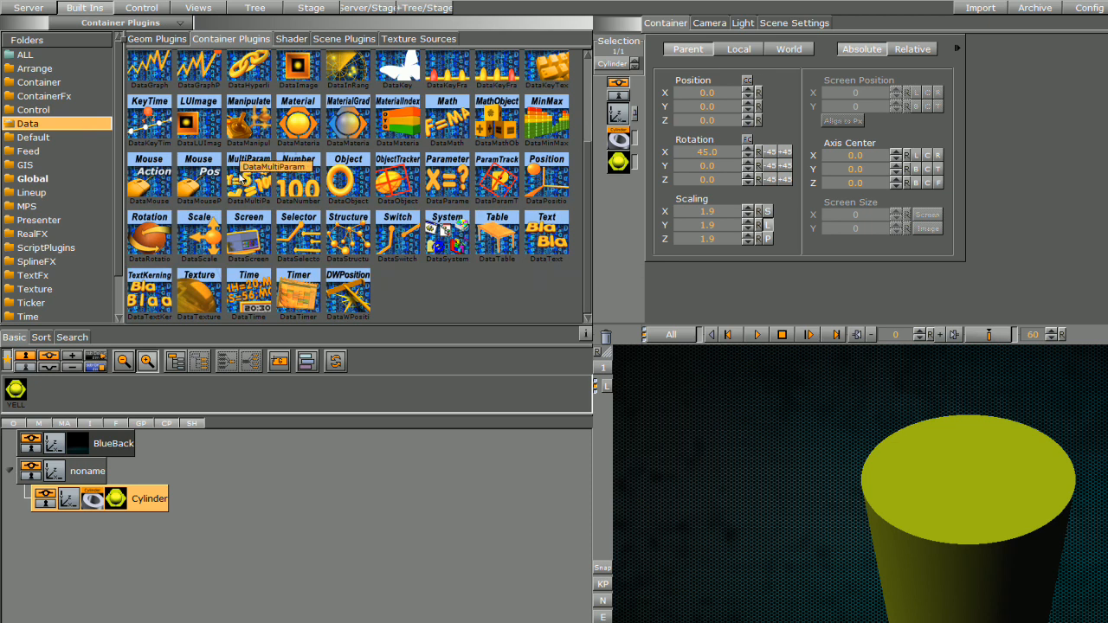
drag(244, 177, 186, 475)
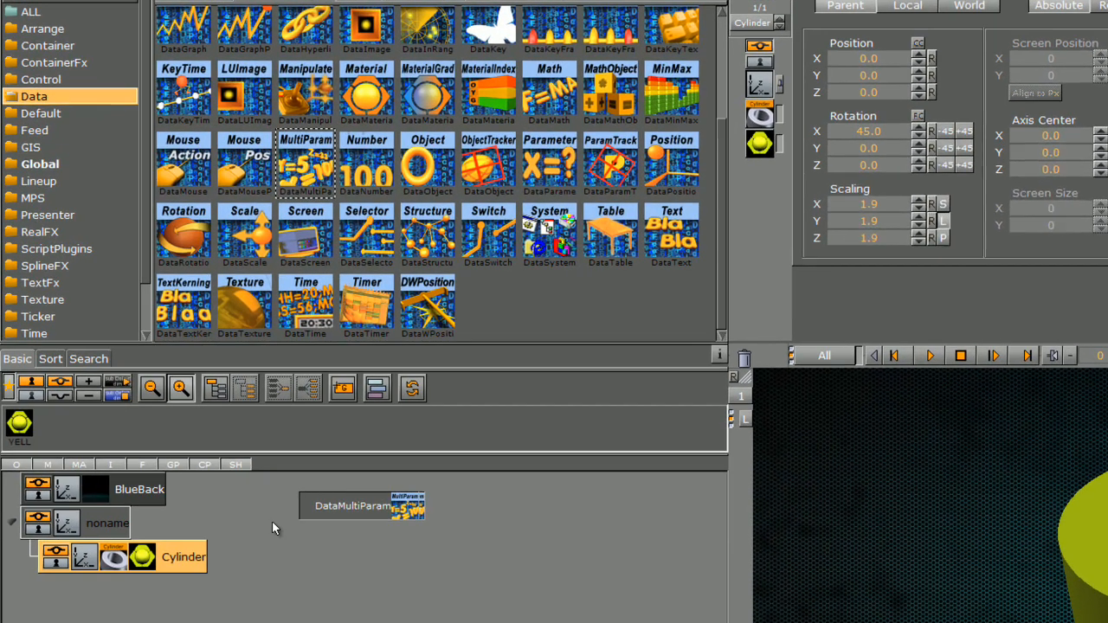
drag(235, 536, 105, 533)
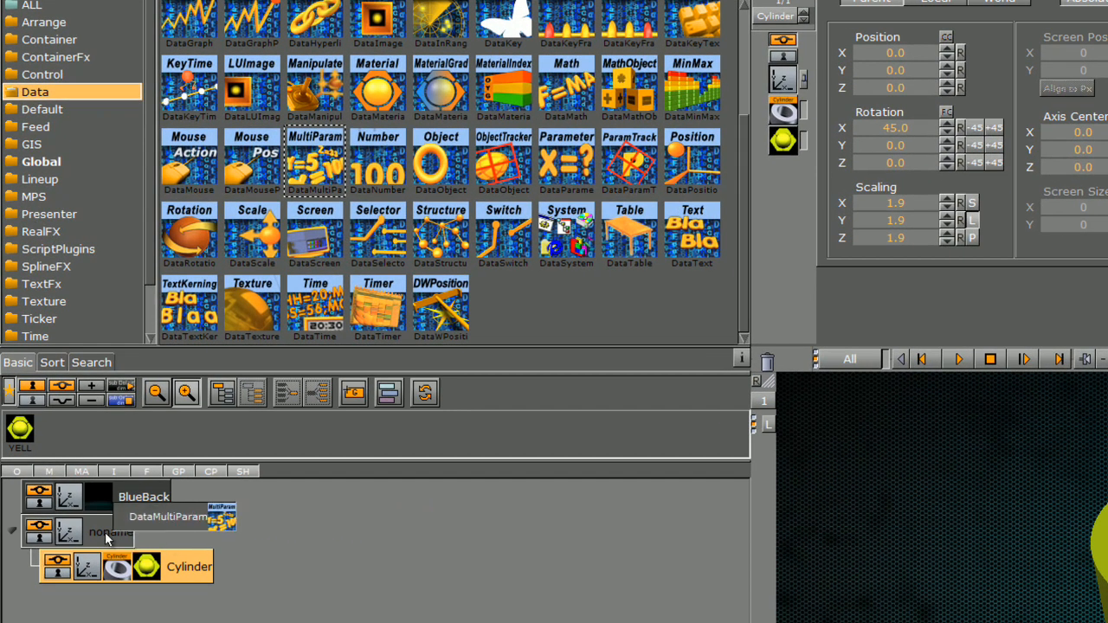
drag(105, 532, 105, 533)
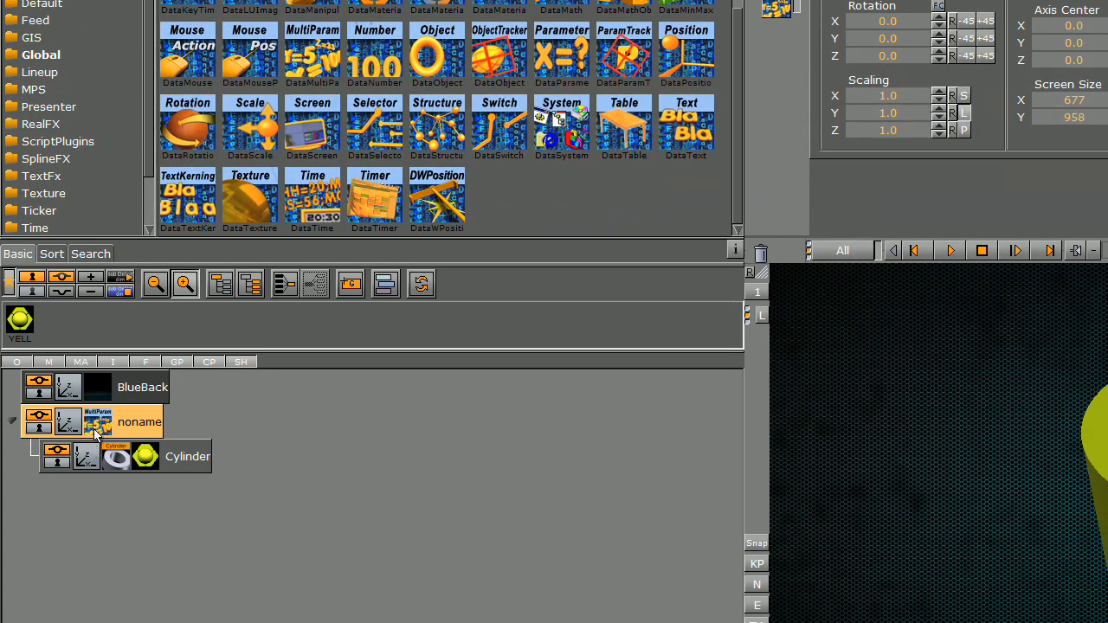
Step: Set DataMultiParam's Field Name to par and turn on Use Other Container with REMOTE
click(97, 423)
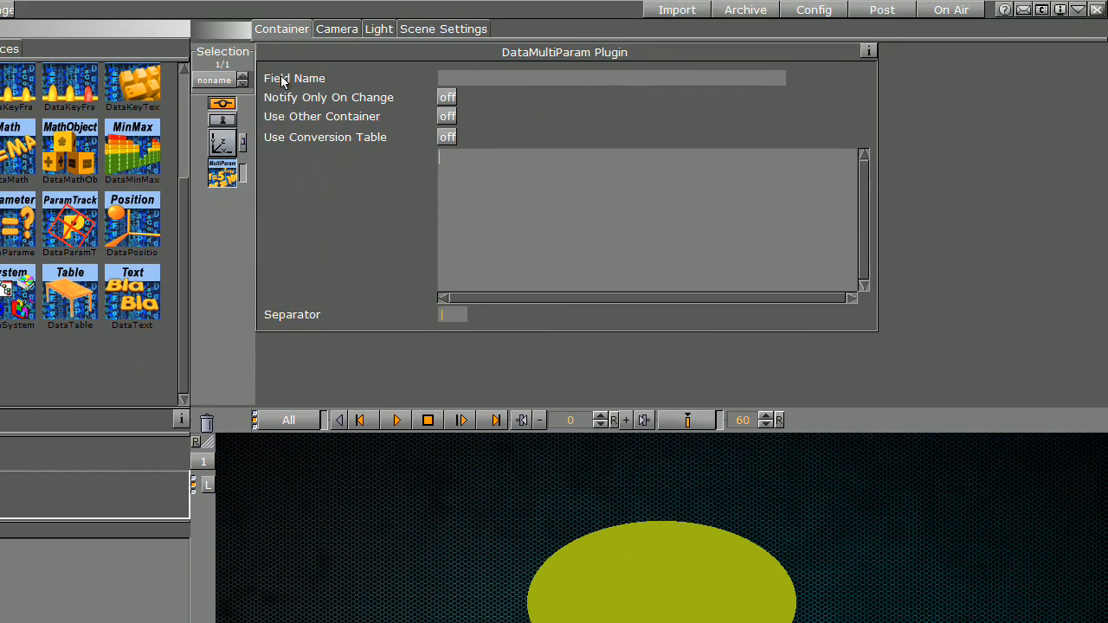
click(563, 81)
text(par)
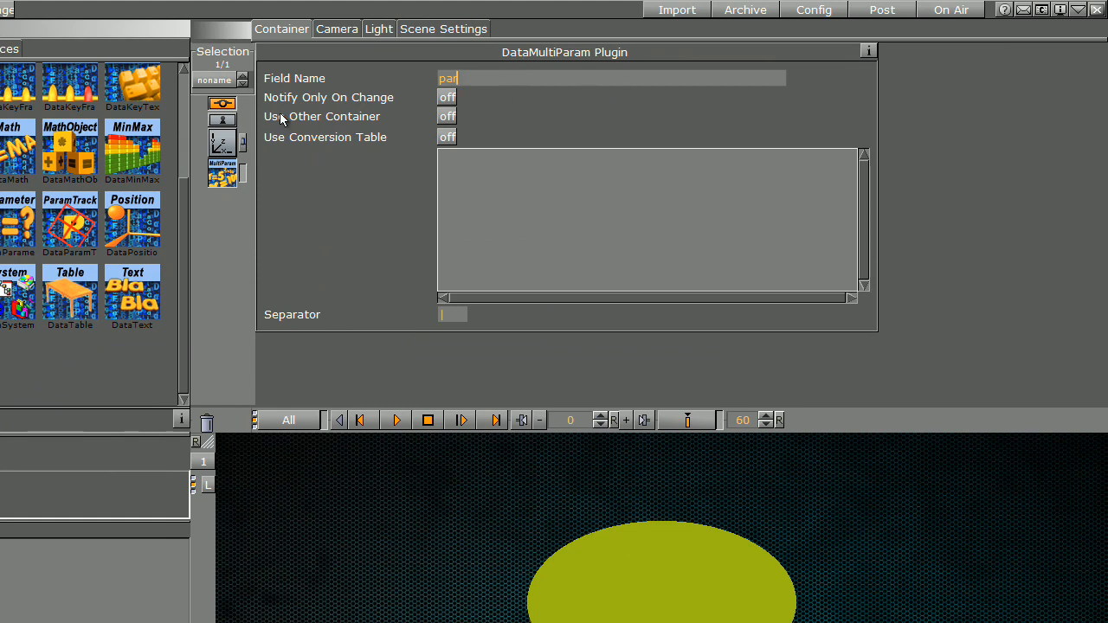
click(446, 116)
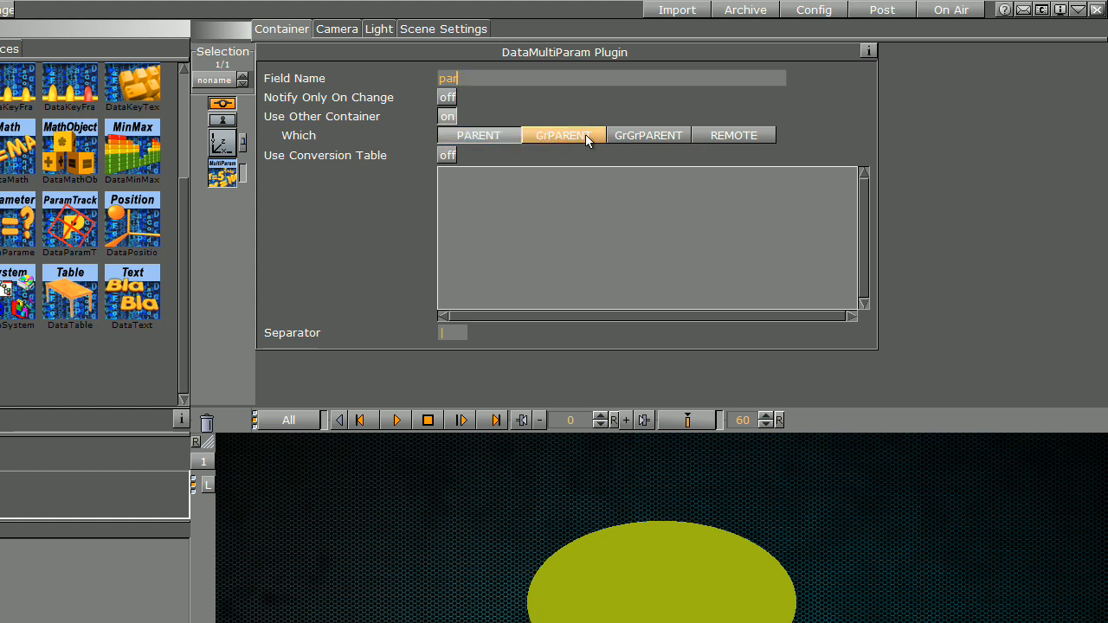
click(730, 136)
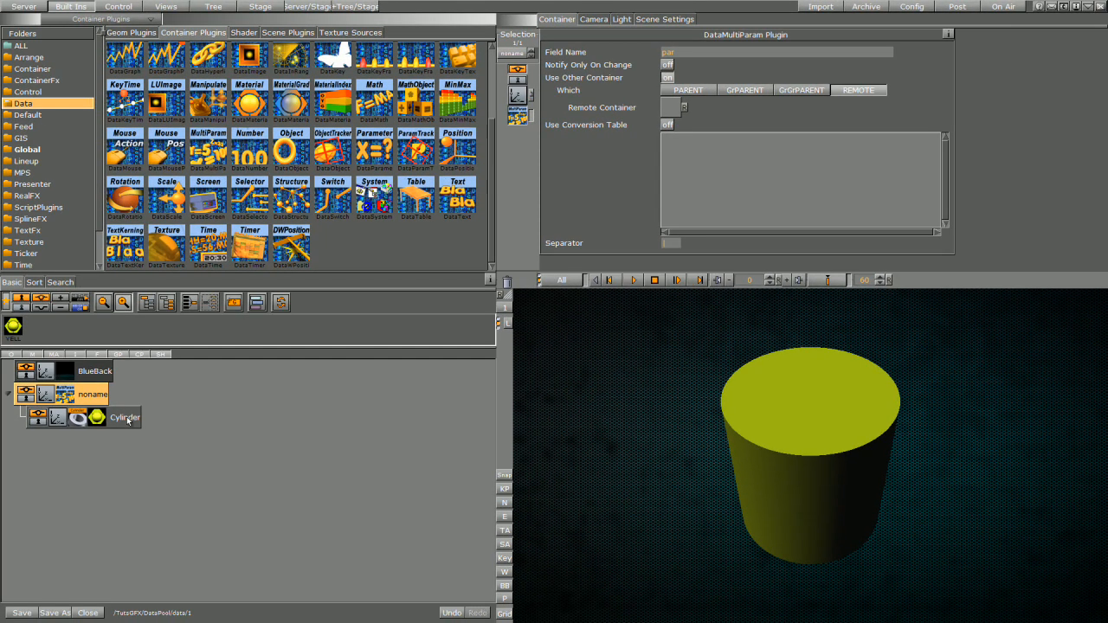
Step: Make Cylinder the remote container, map 'GEOMETRY Cylinder angle', and set the separator to \
drag(124, 417, 671, 108)
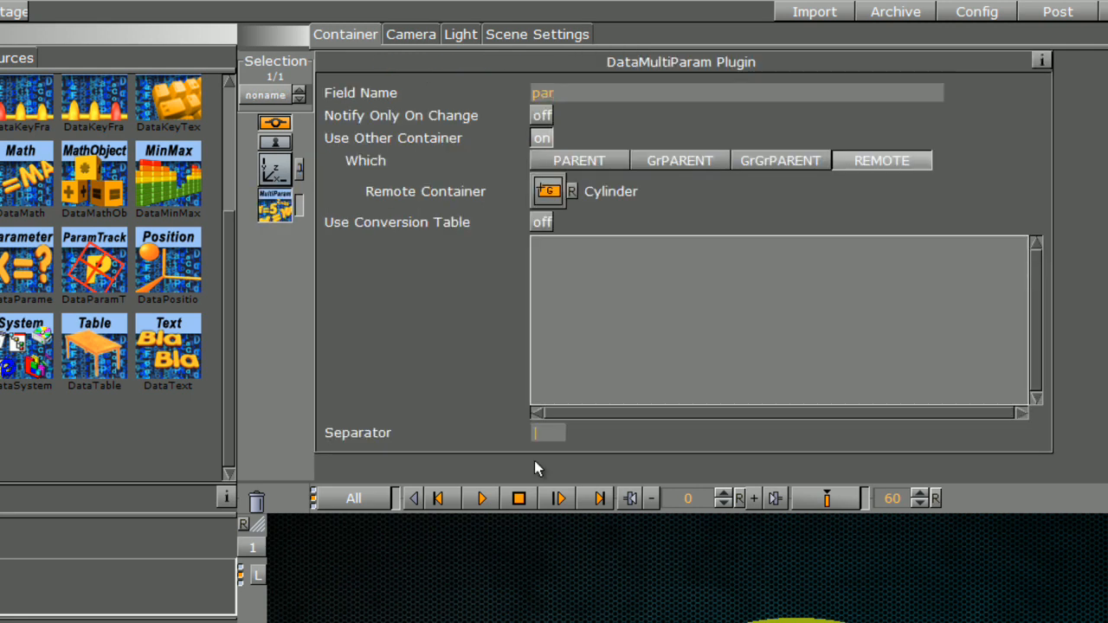
click(554, 258)
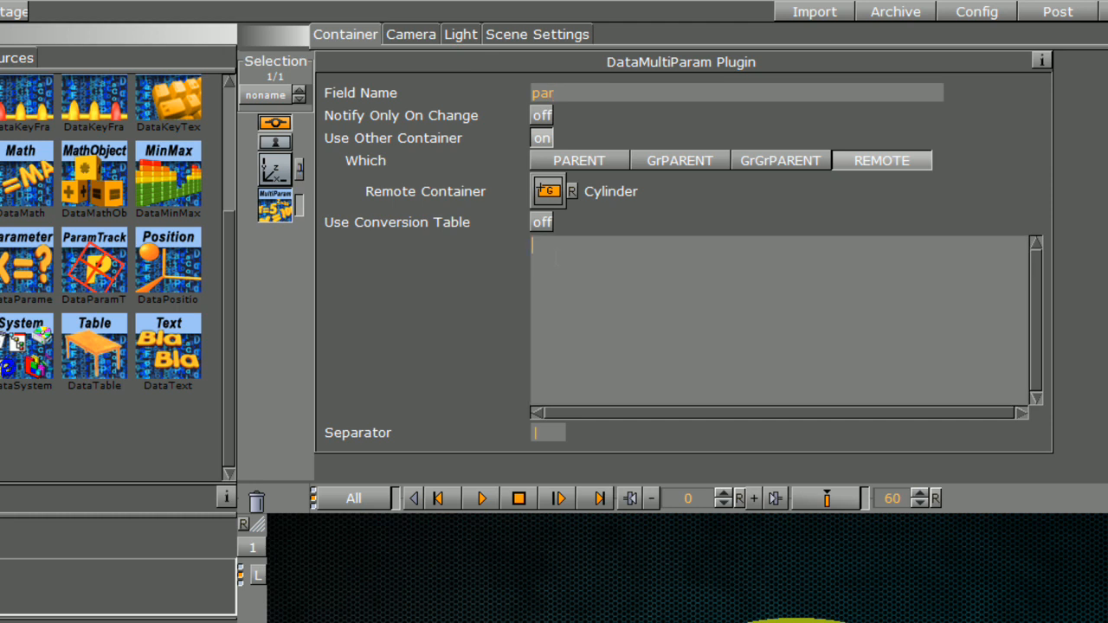
text(GEOMETRY Cylinder)
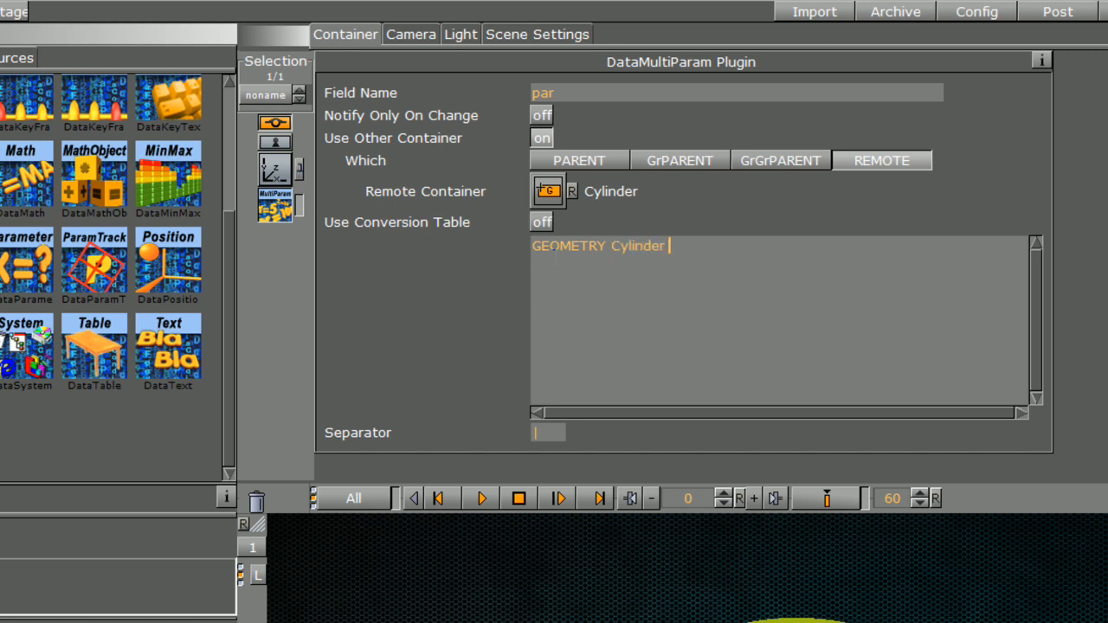
click(118, 620)
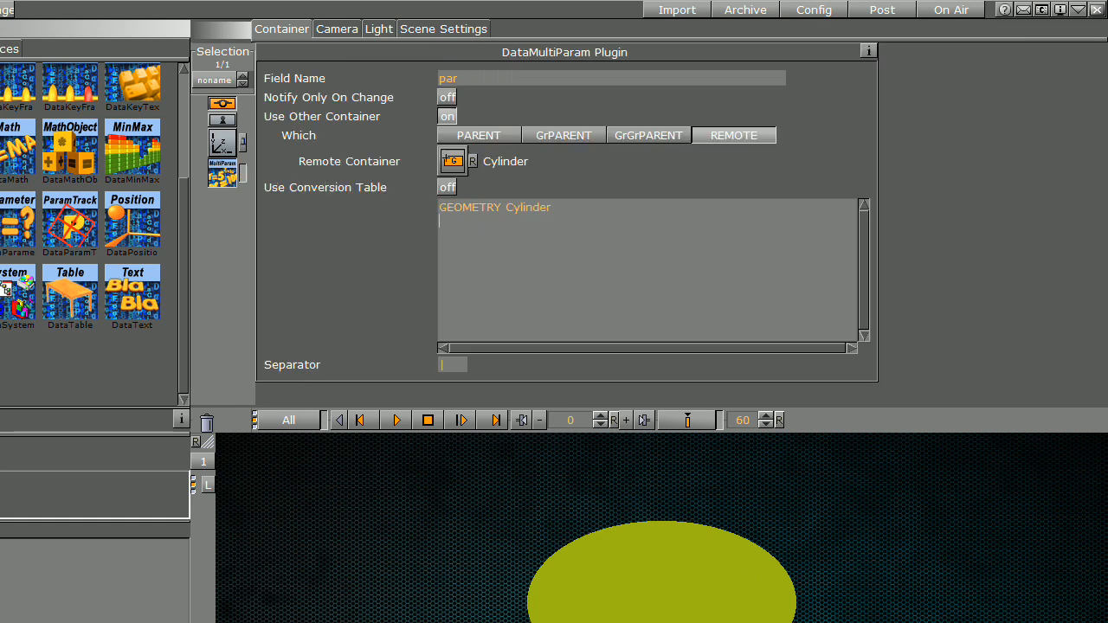
text(ngle)
key(Tab)
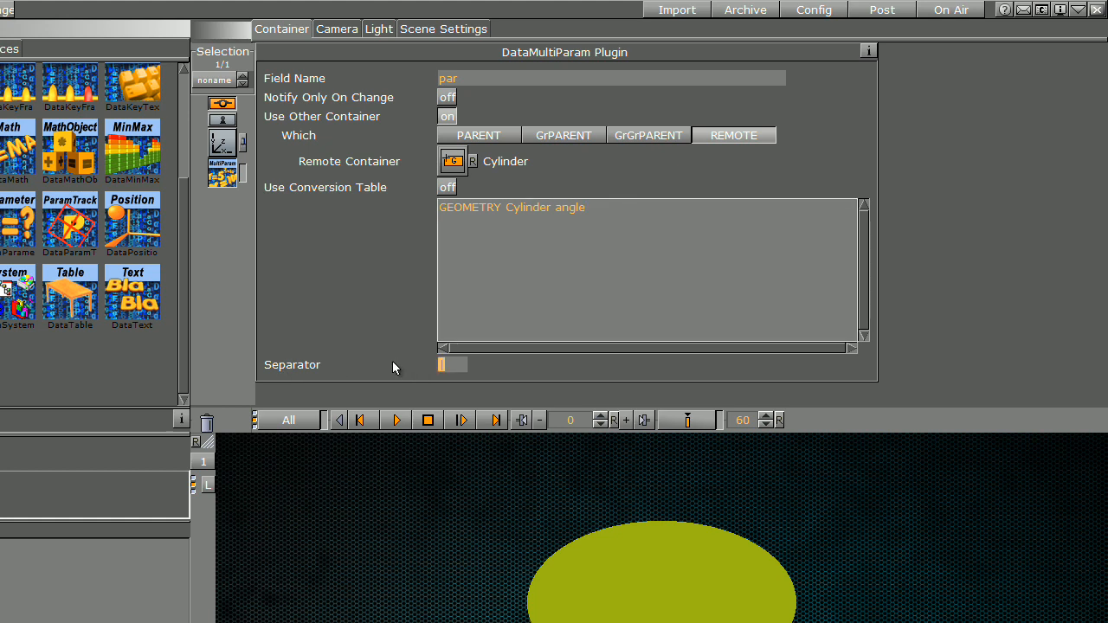
text(\)
Step: Define the DataPool variable par=100, trimming the yellow cylinder to a partial wedge
click(444, 28)
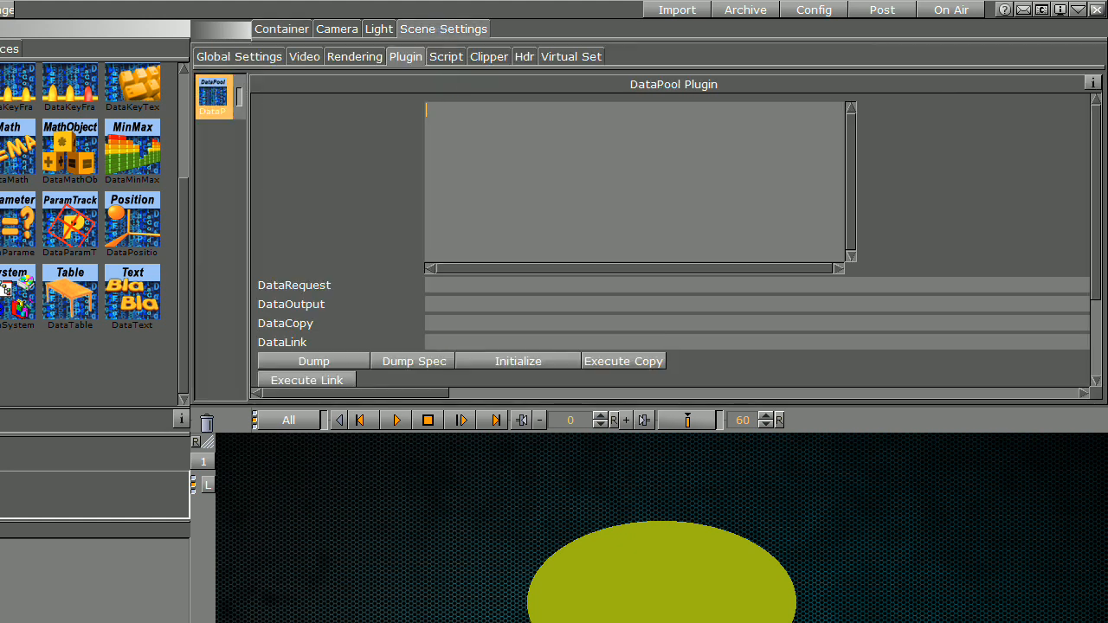
text(at)
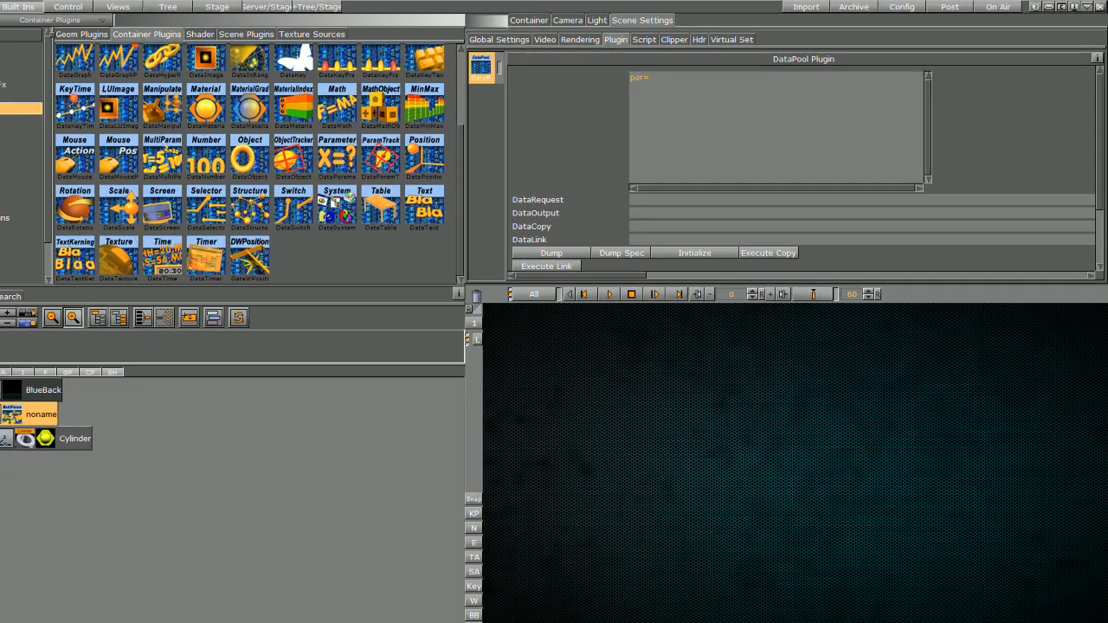
text(=100)
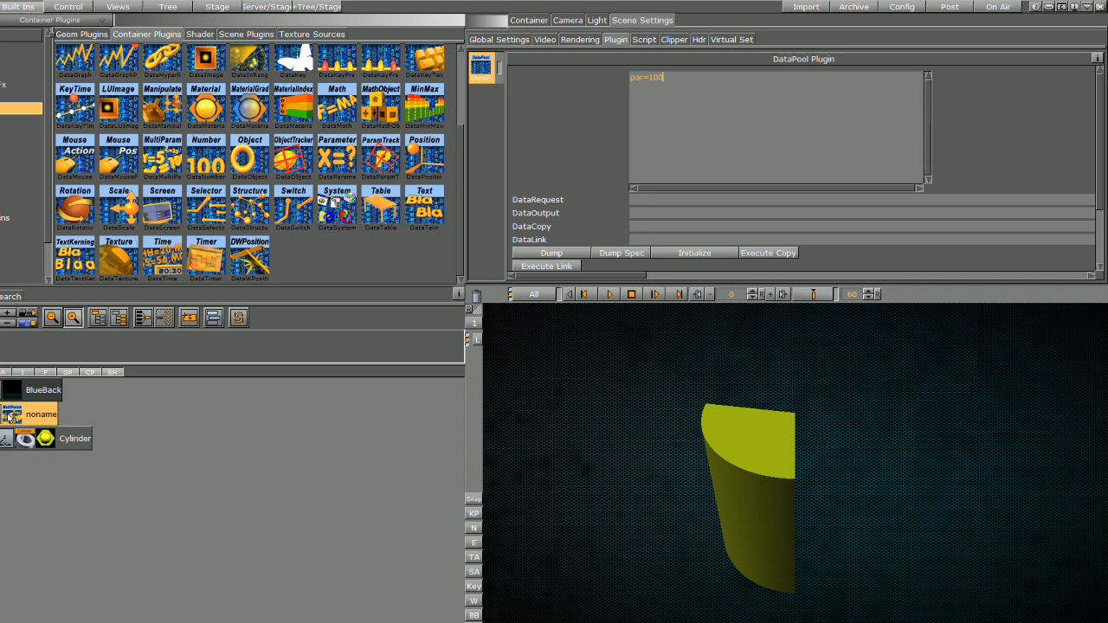
click(11, 415)
click(743, 145)
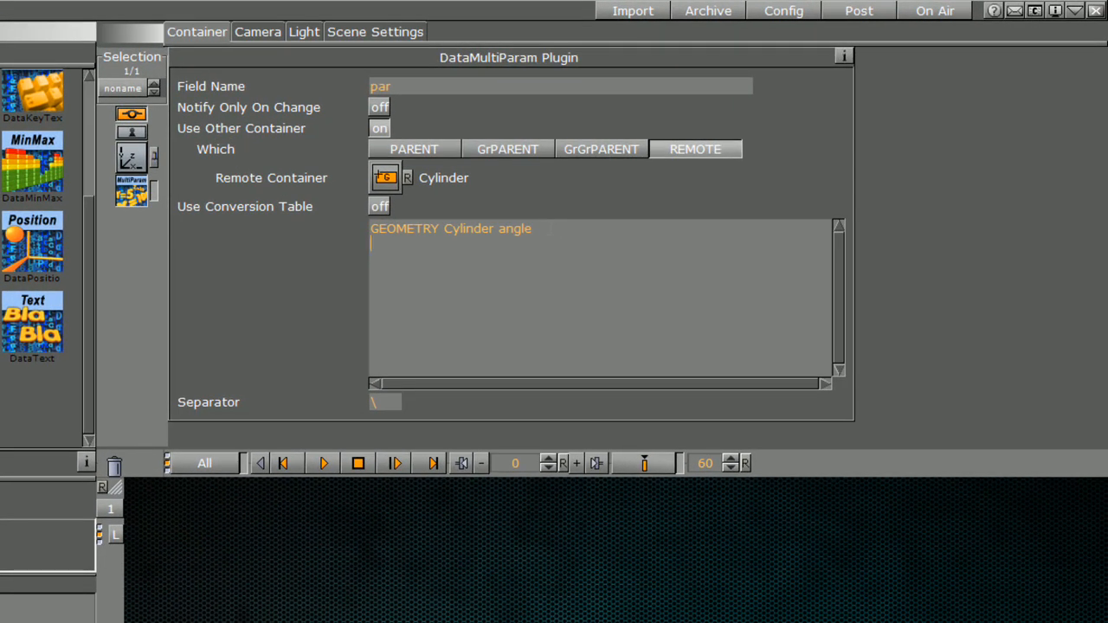
Step: Add 'GEOMETRY Cylinder corners' as the second parameter line and select the backslash separator
text(GEOMETRY C)
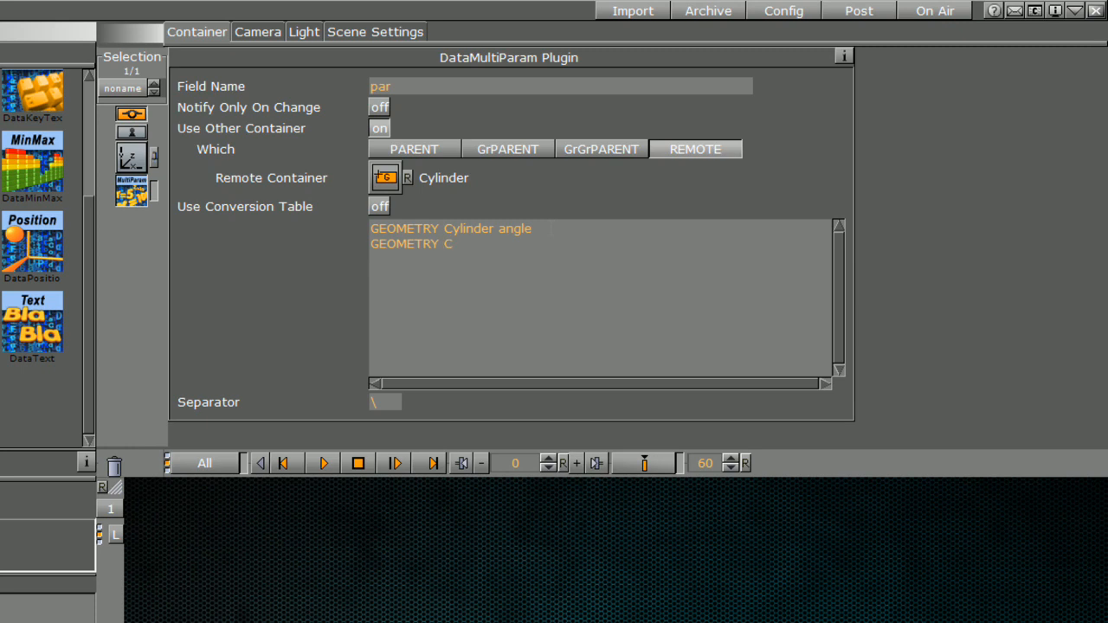
text(ylinder)
click(18, 616)
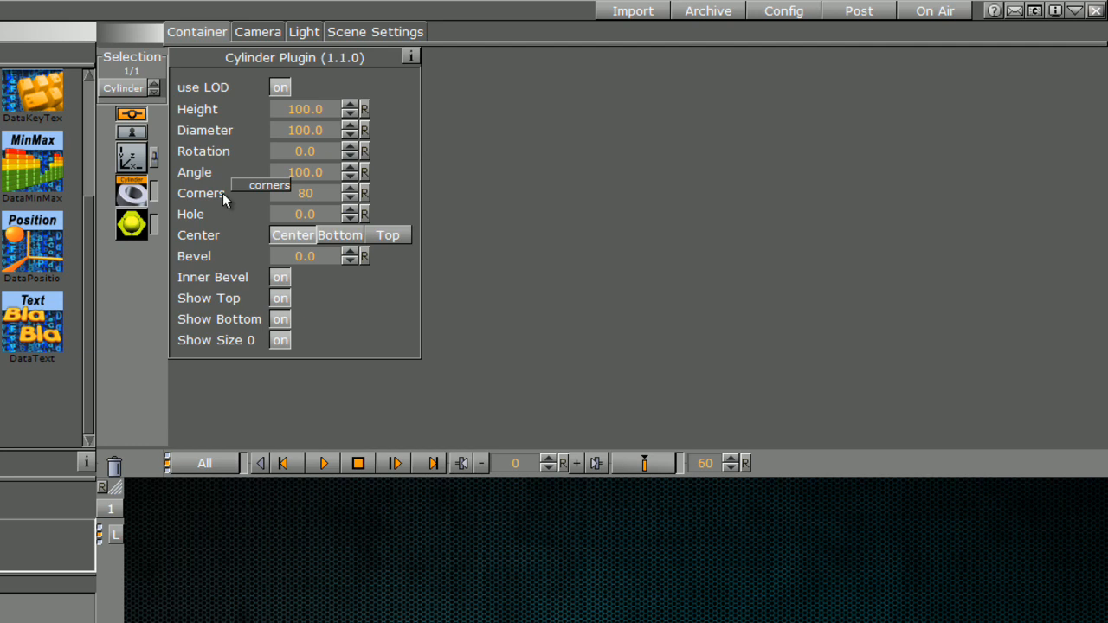
click(17, 616)
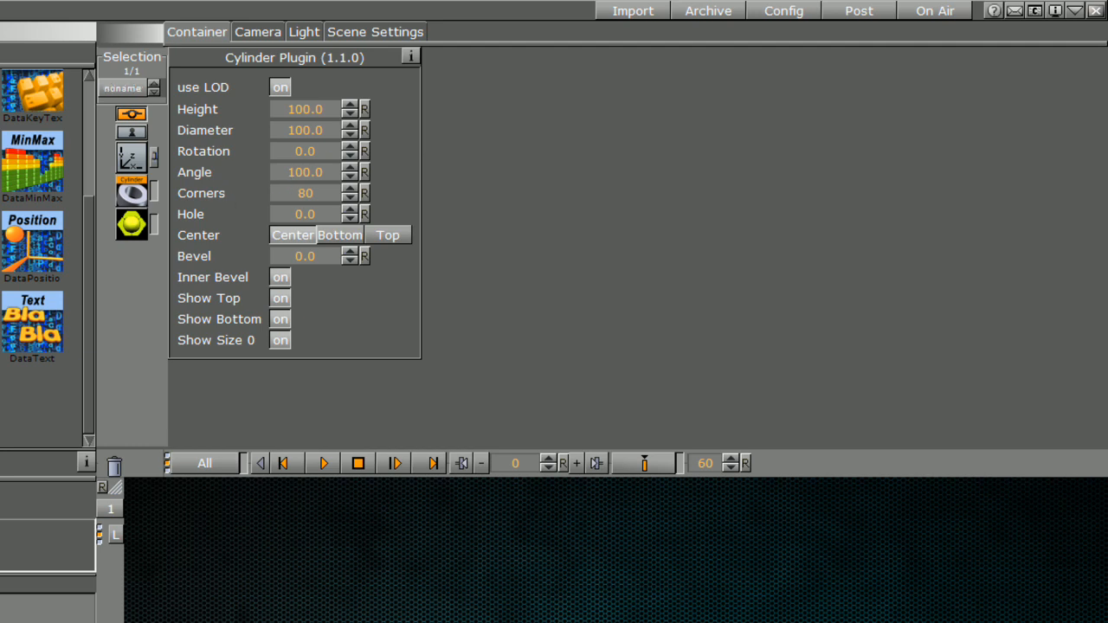
text(corners)
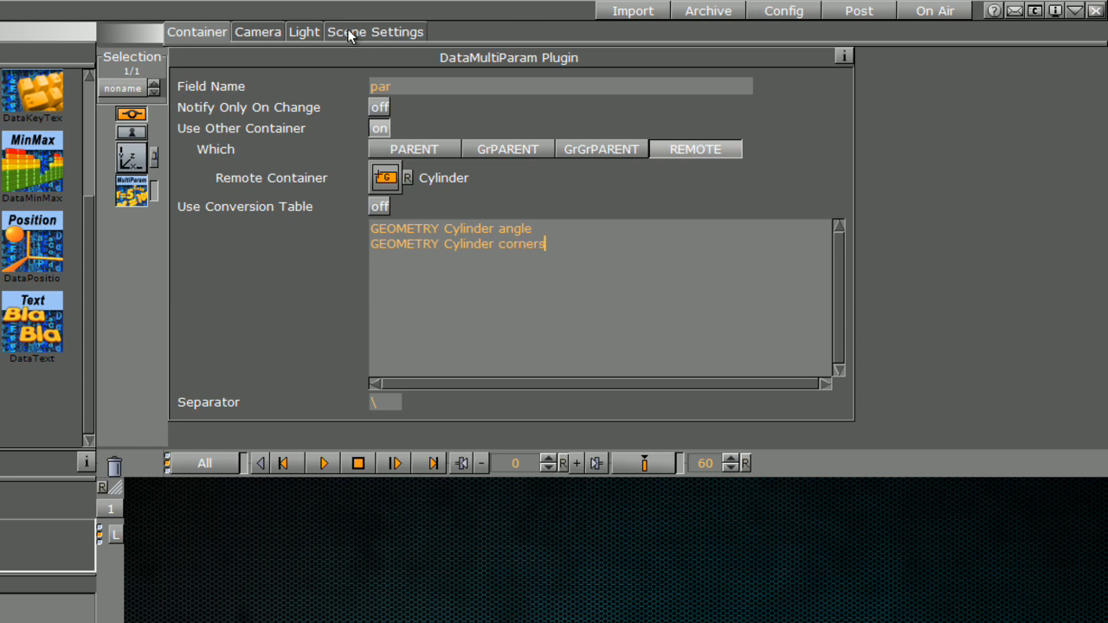
drag(383, 403, 350, 404)
key(ctrl+c)
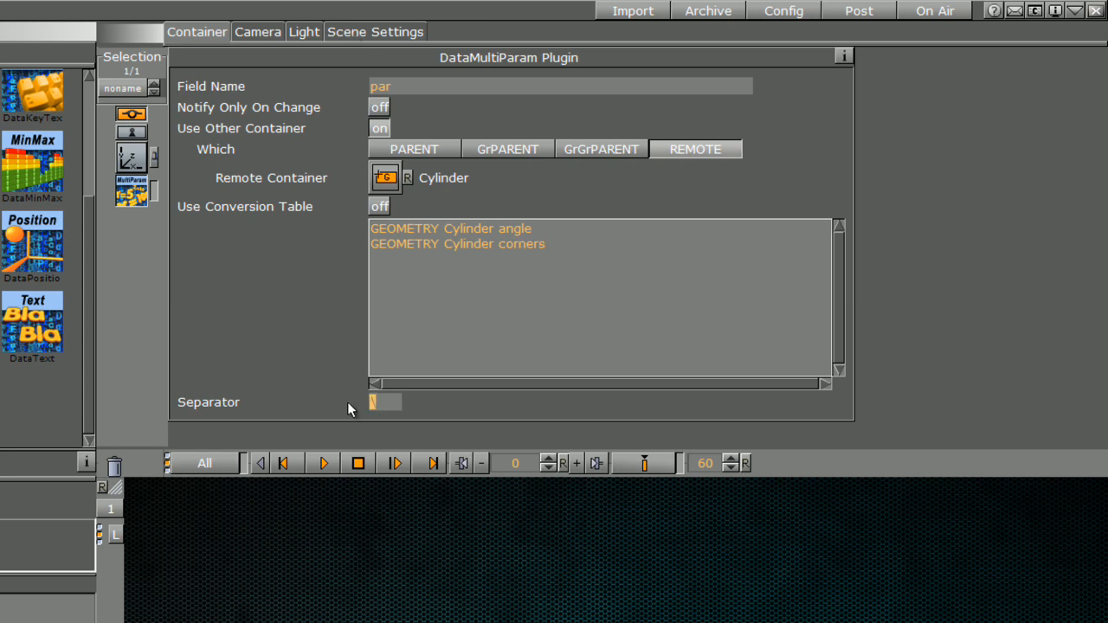
click(371, 30)
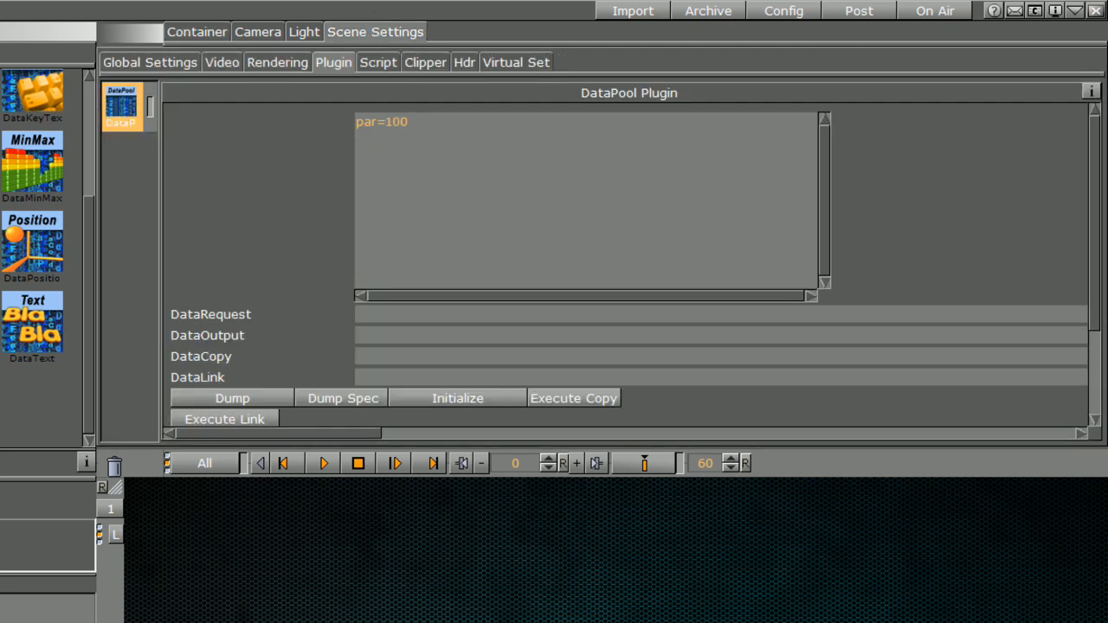
Step: Append \100 so par reads 100\100, then start a third 'GEOMETRY Cylinder' parameter line
key(ctrl+v)
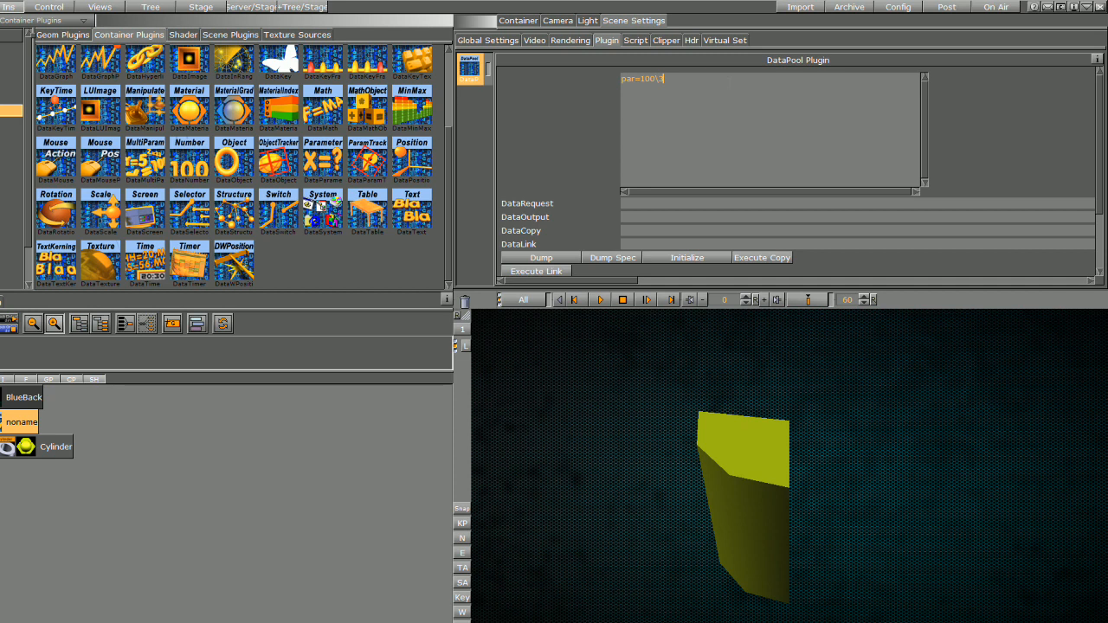
text(100)
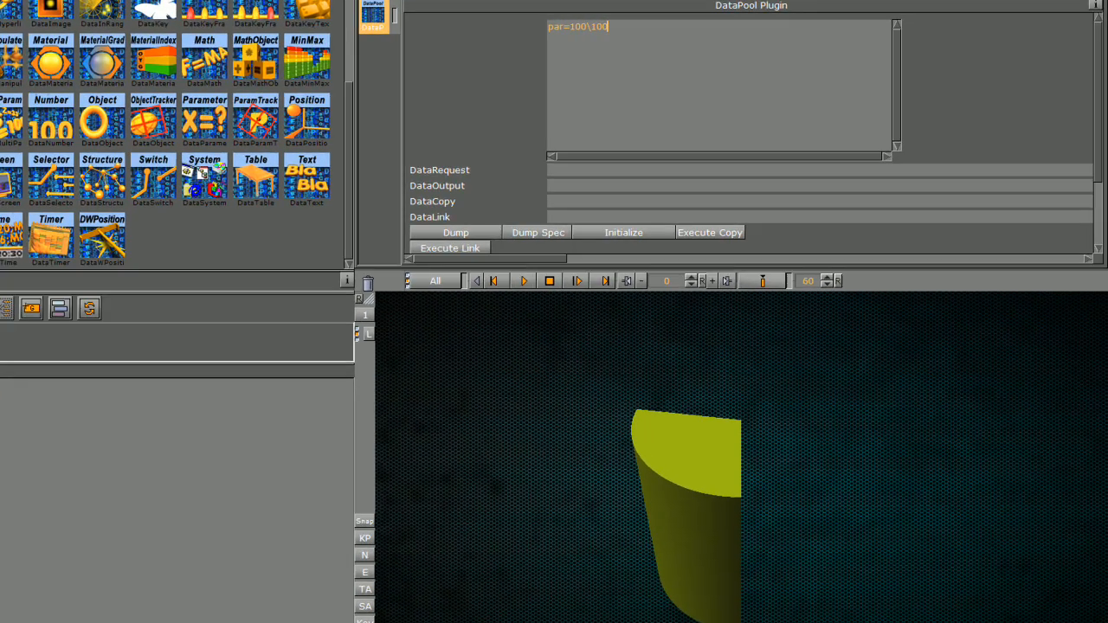
click(4, 447)
click(600, 53)
key(Return)
text(GEOMETR)
text(Y Cylinder)
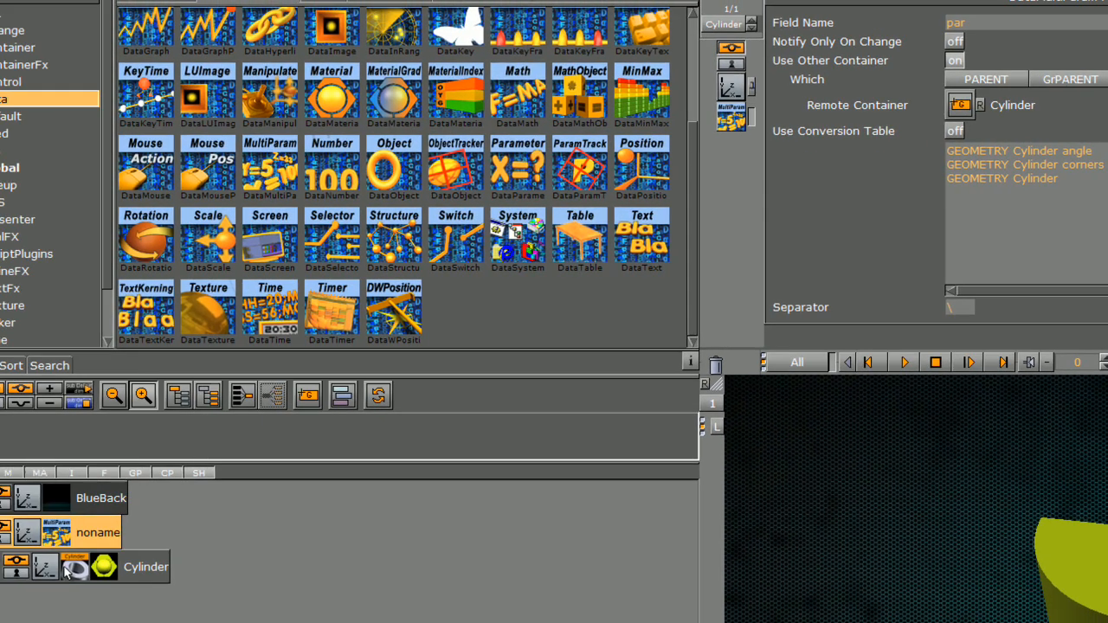
Step: Complete the third parameter line as 'GEOMETRY Cylinder hole' after checking the Cylinder's Hole parameter
click(66, 571)
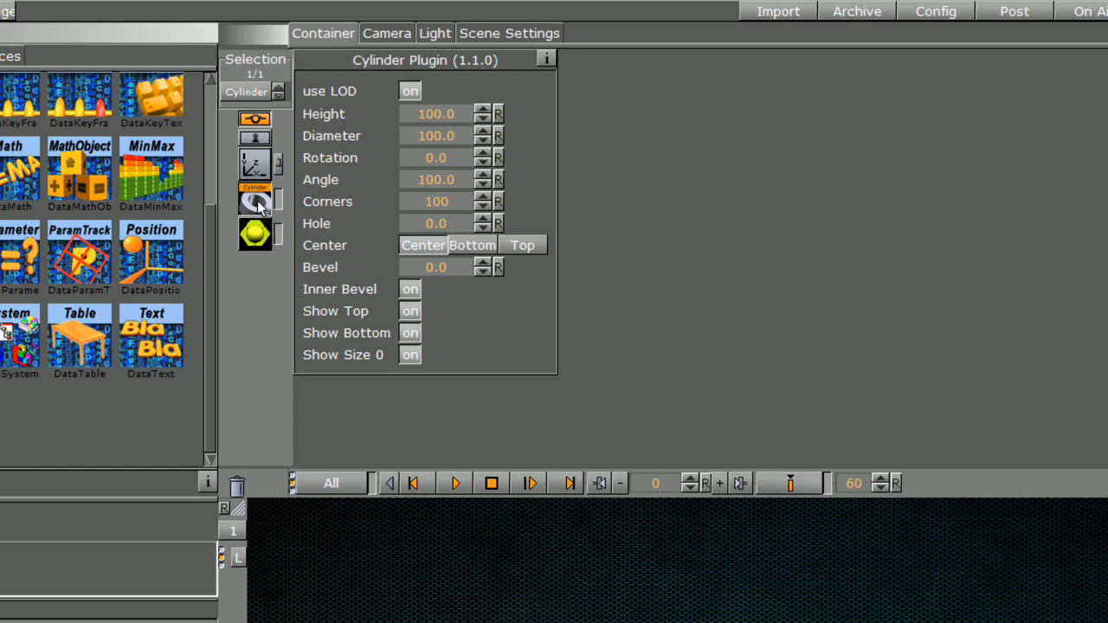
click(82, 598)
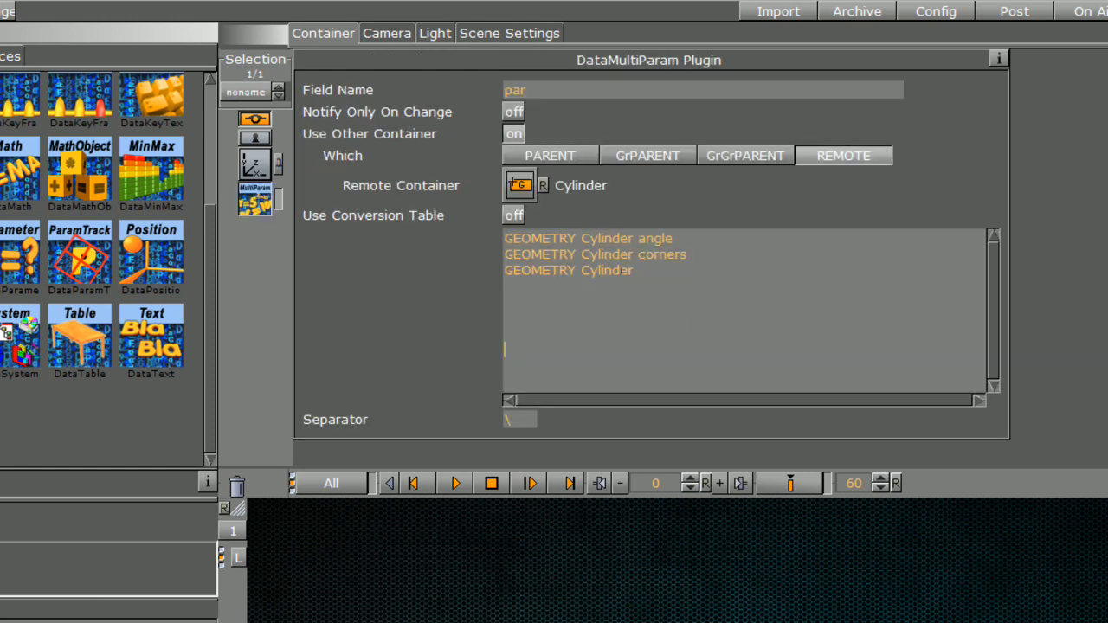
text(hole)
Step: Append \67 so par reads 100\100\67, making the cylinder a hollow tube
click(487, 33)
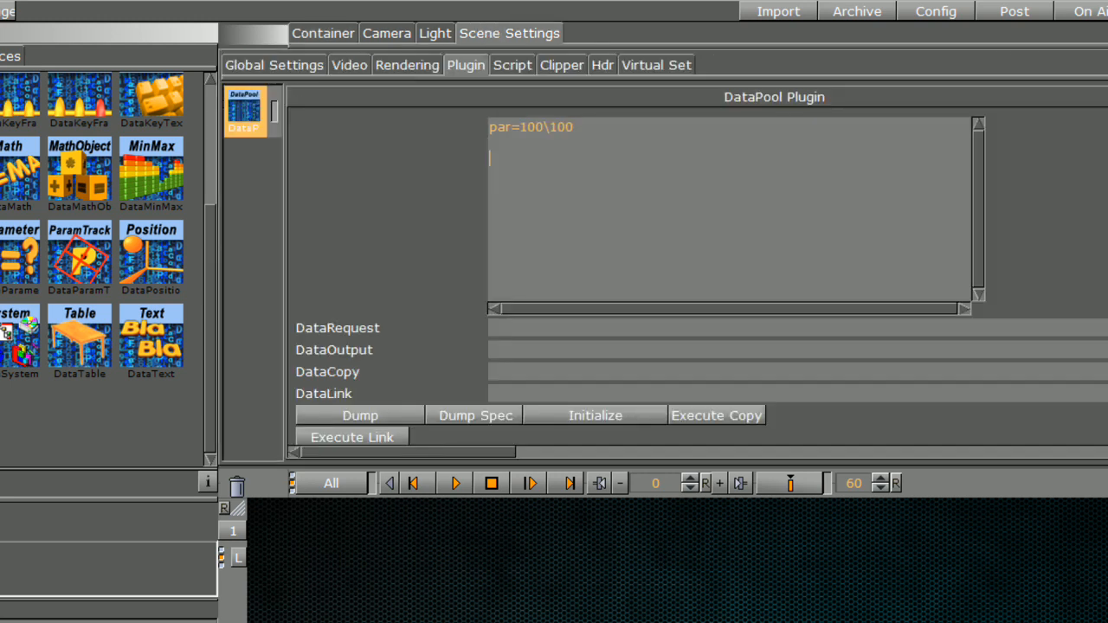
click(588, 124)
text(\)
text(67)
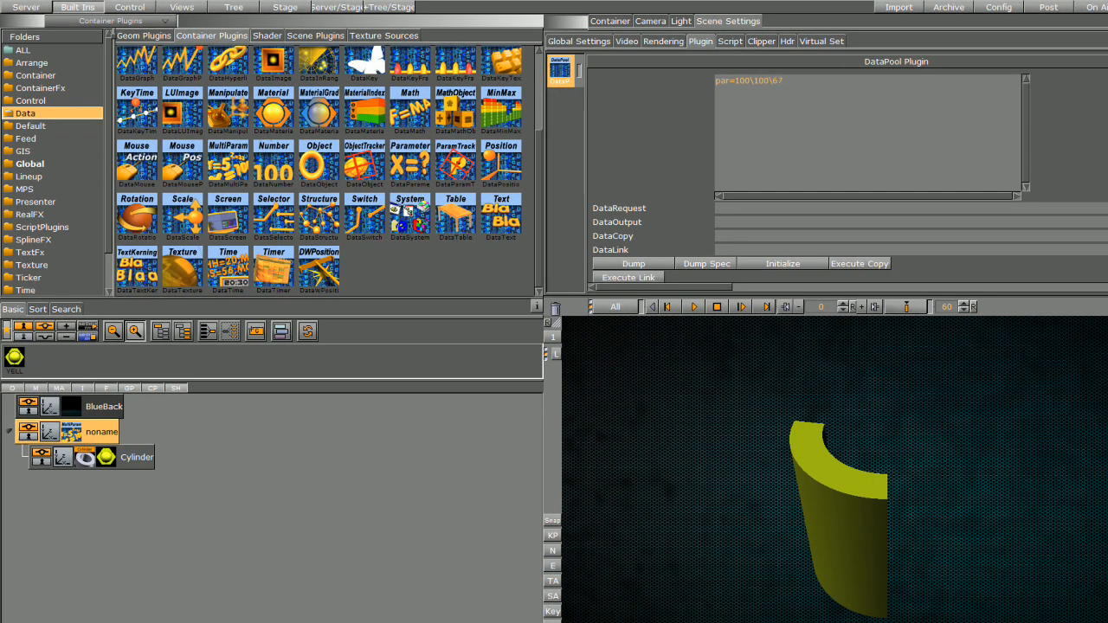